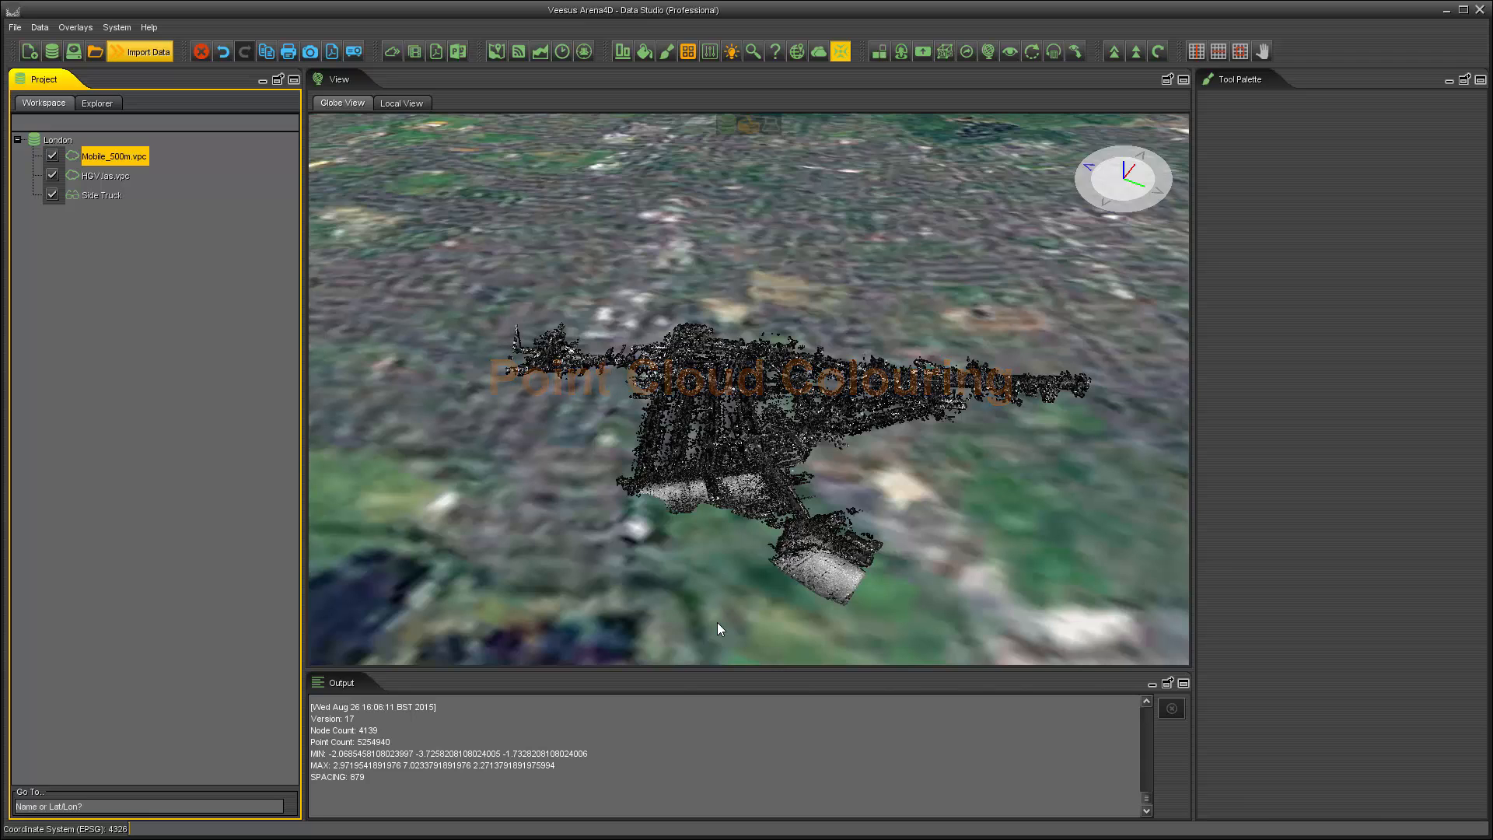
- Jump to the Side Truck view in full RGB colour and orbit in closer to the truck
click(102, 194)
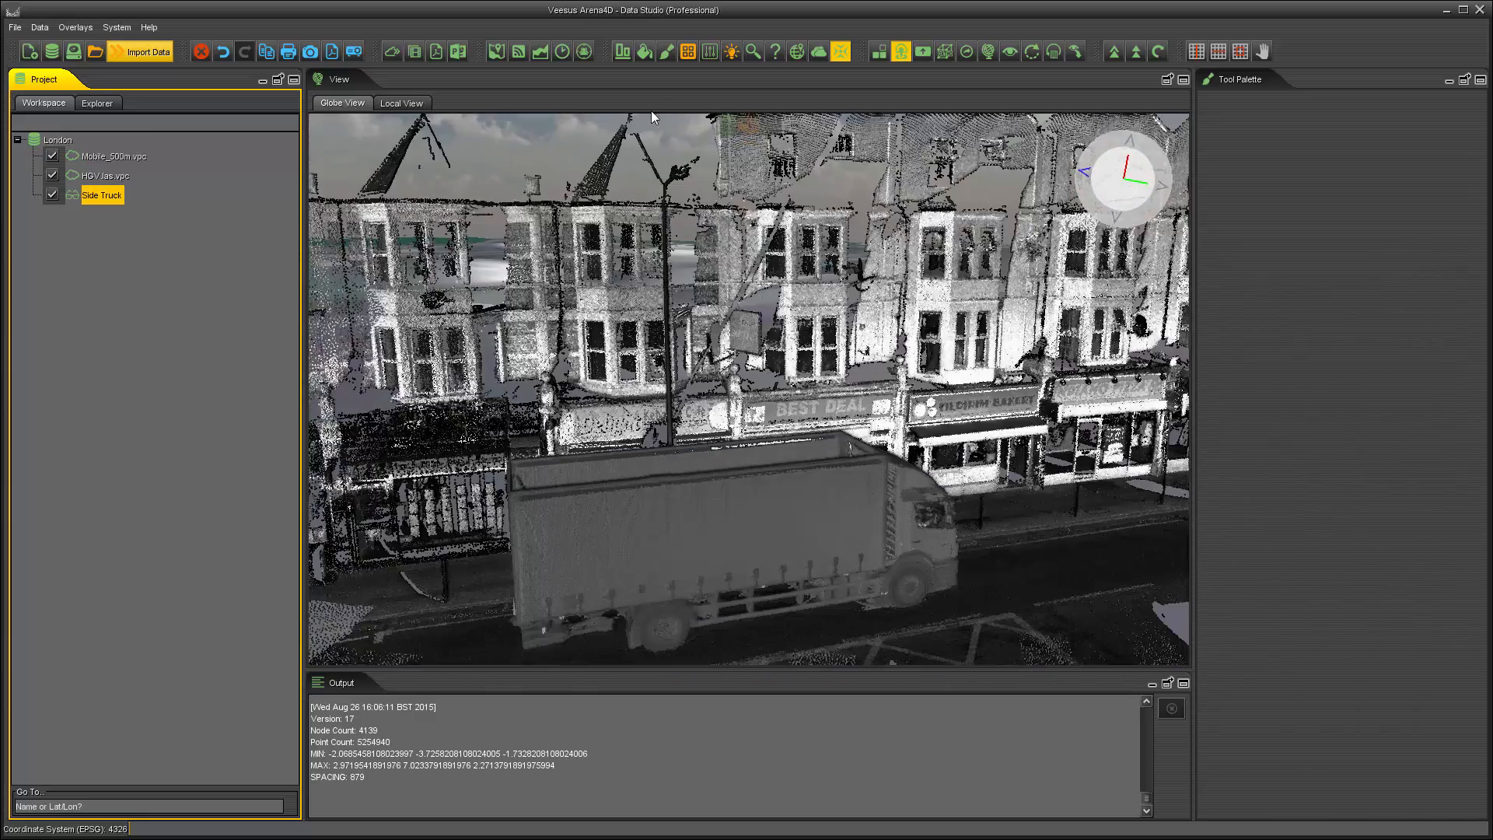
click(645, 55)
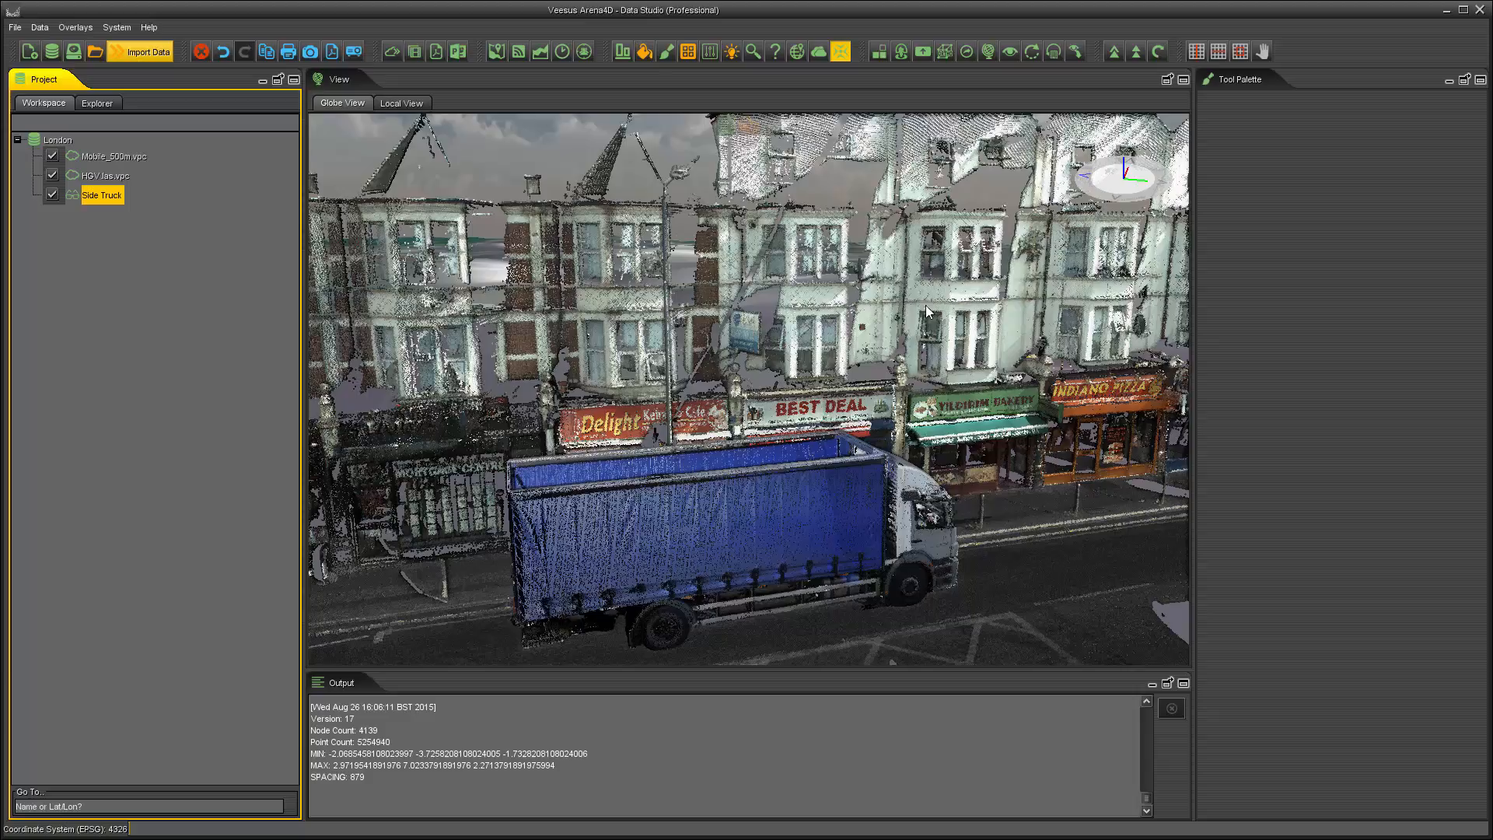
mouse_move(853, 332)
mouse_down()
mouse_move(988, 300)
mouse_move(720, 279)
mouse_move(893, 309)
mouse_move(760, 105)
mouse_up()
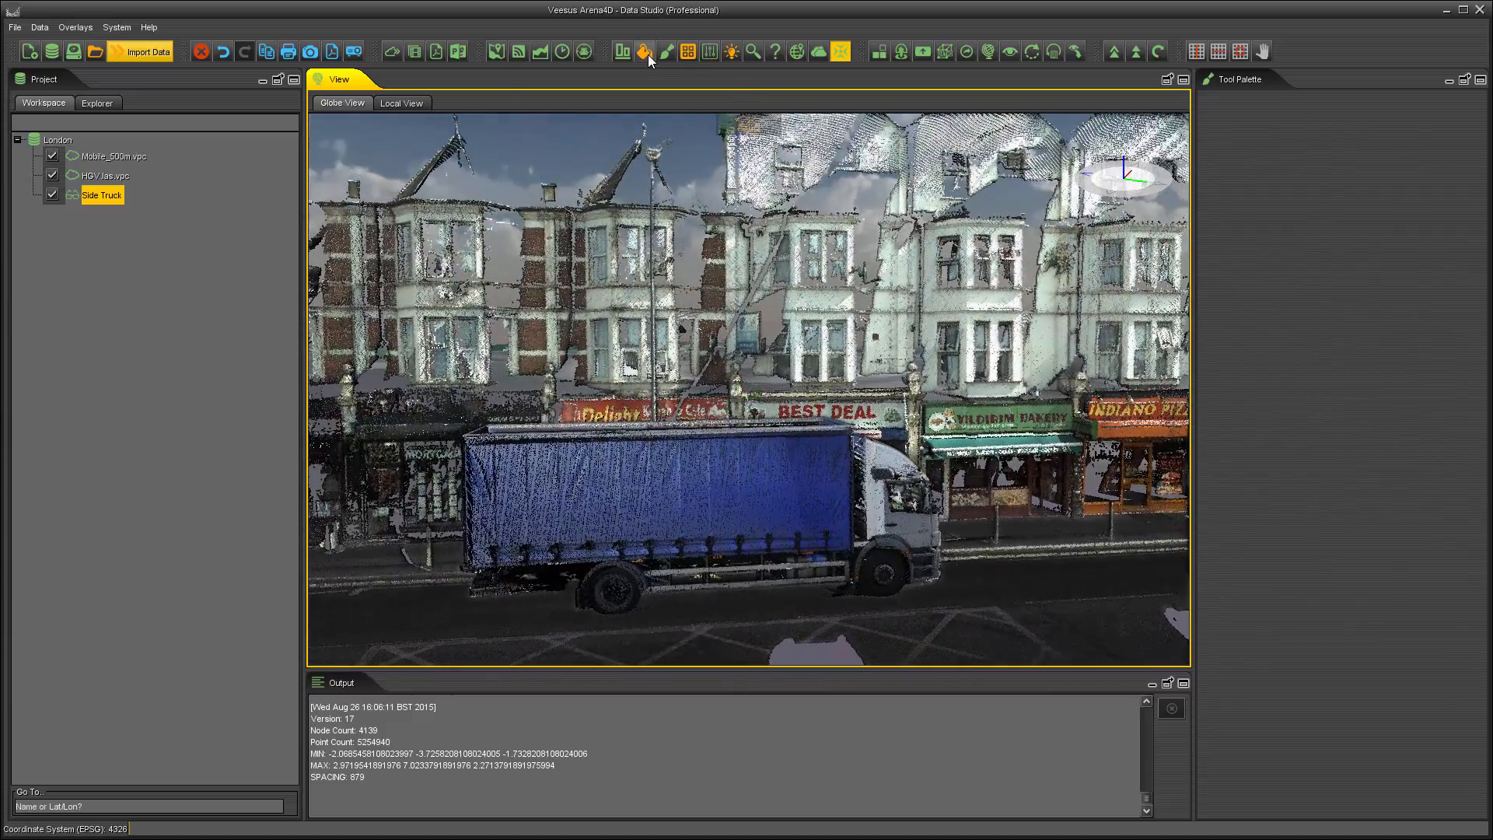
- Toggle the Colouring button between RGB and greyscale intensity several times, finishing on intensity
click(648, 55)
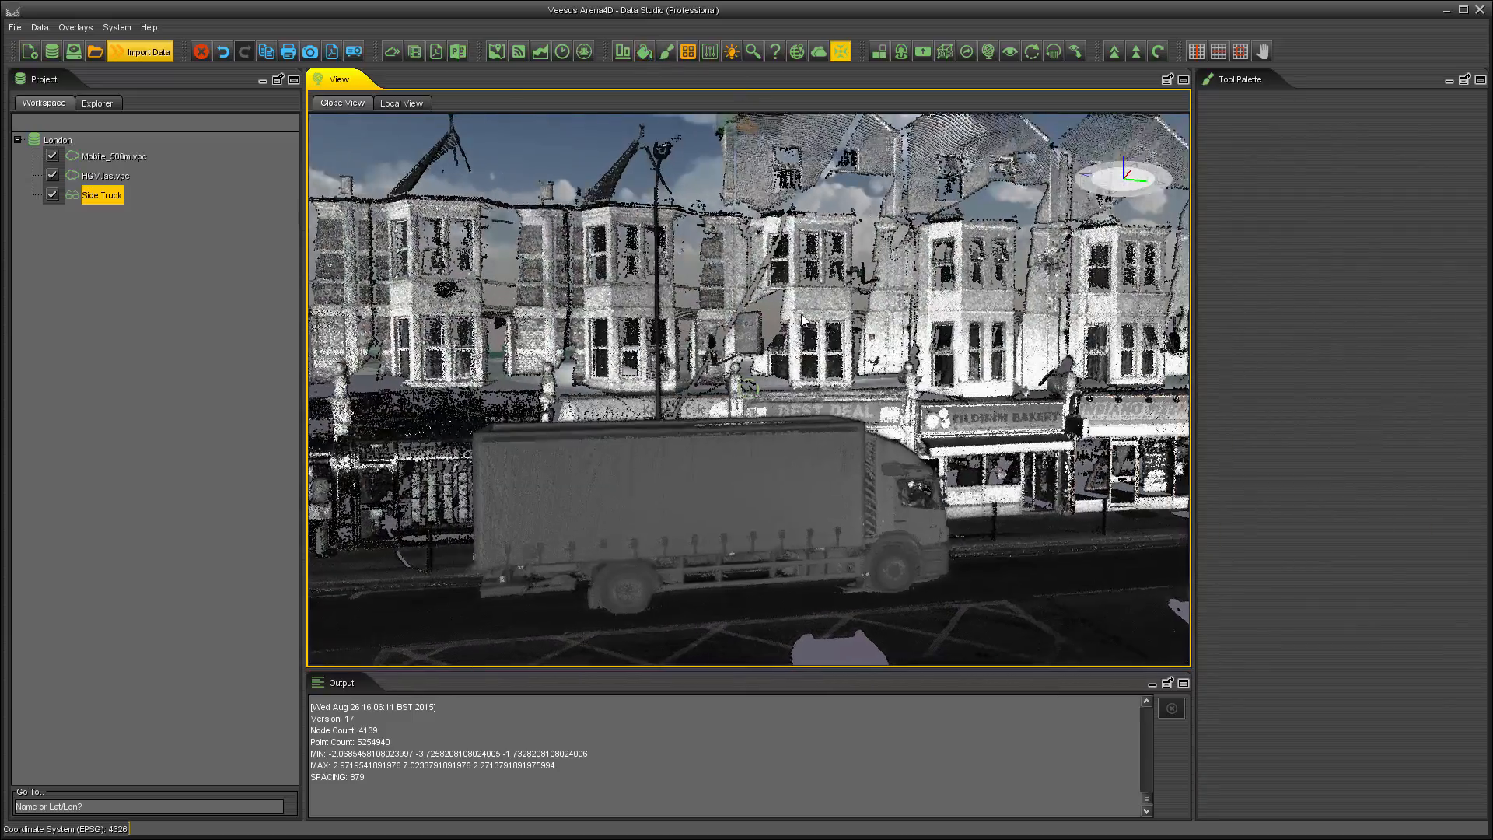
mouse_move(723, 304)
mouse_down()
mouse_move(810, 295)
mouse_move(805, 268)
mouse_move(795, 308)
mouse_up()
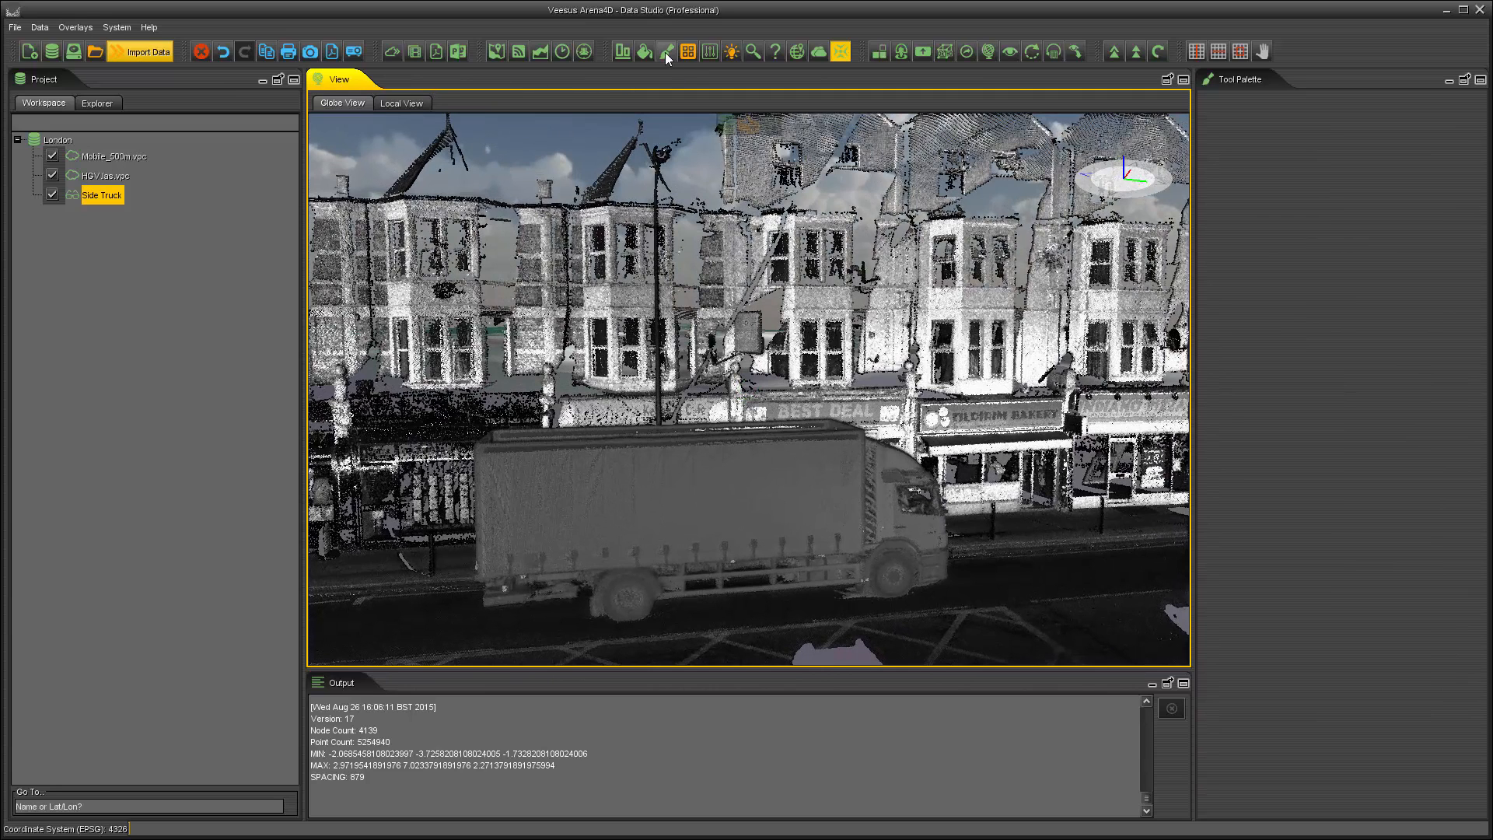
click(645, 52)
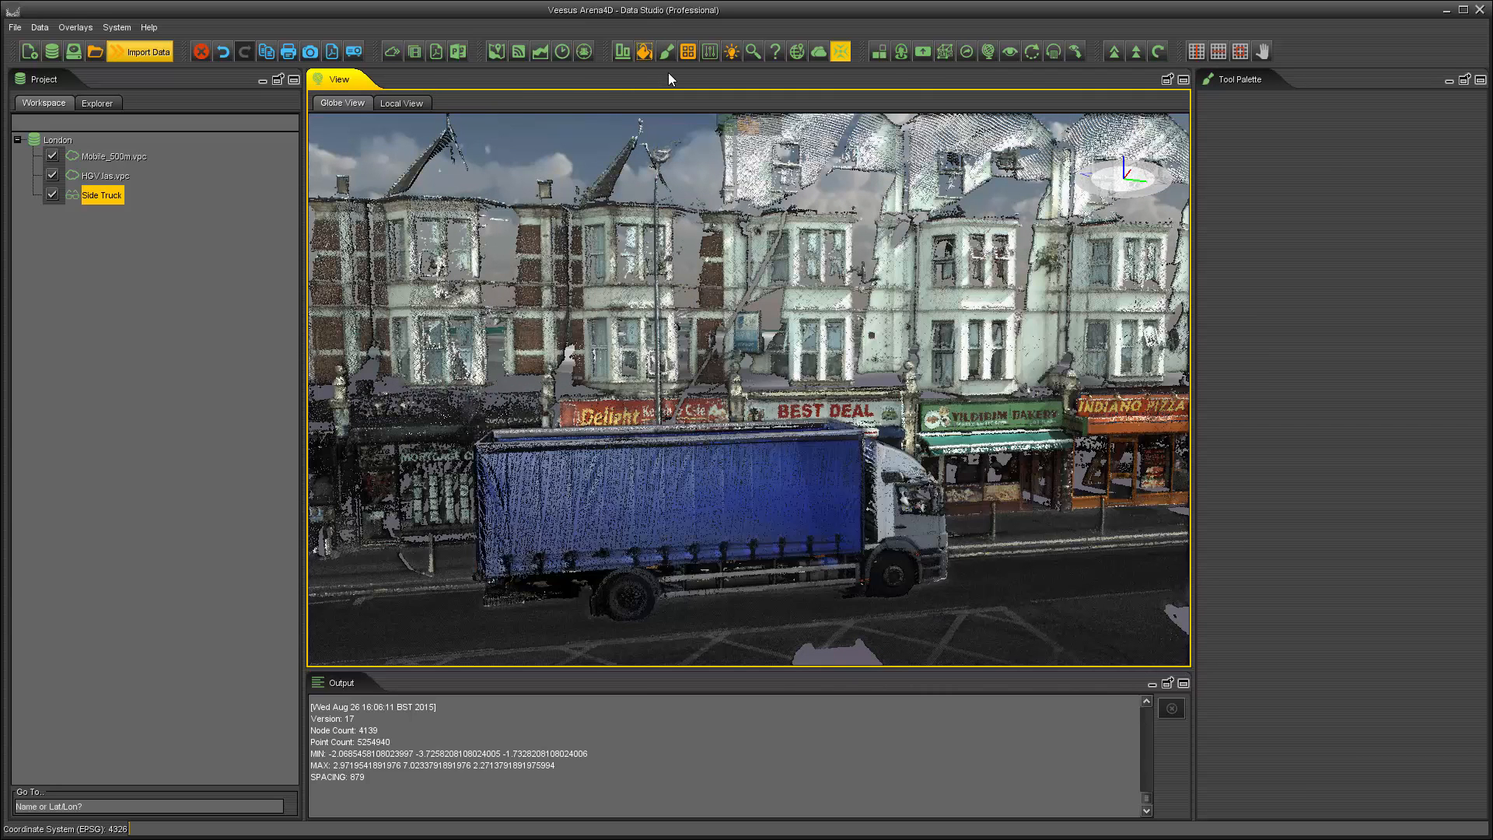
click(647, 53)
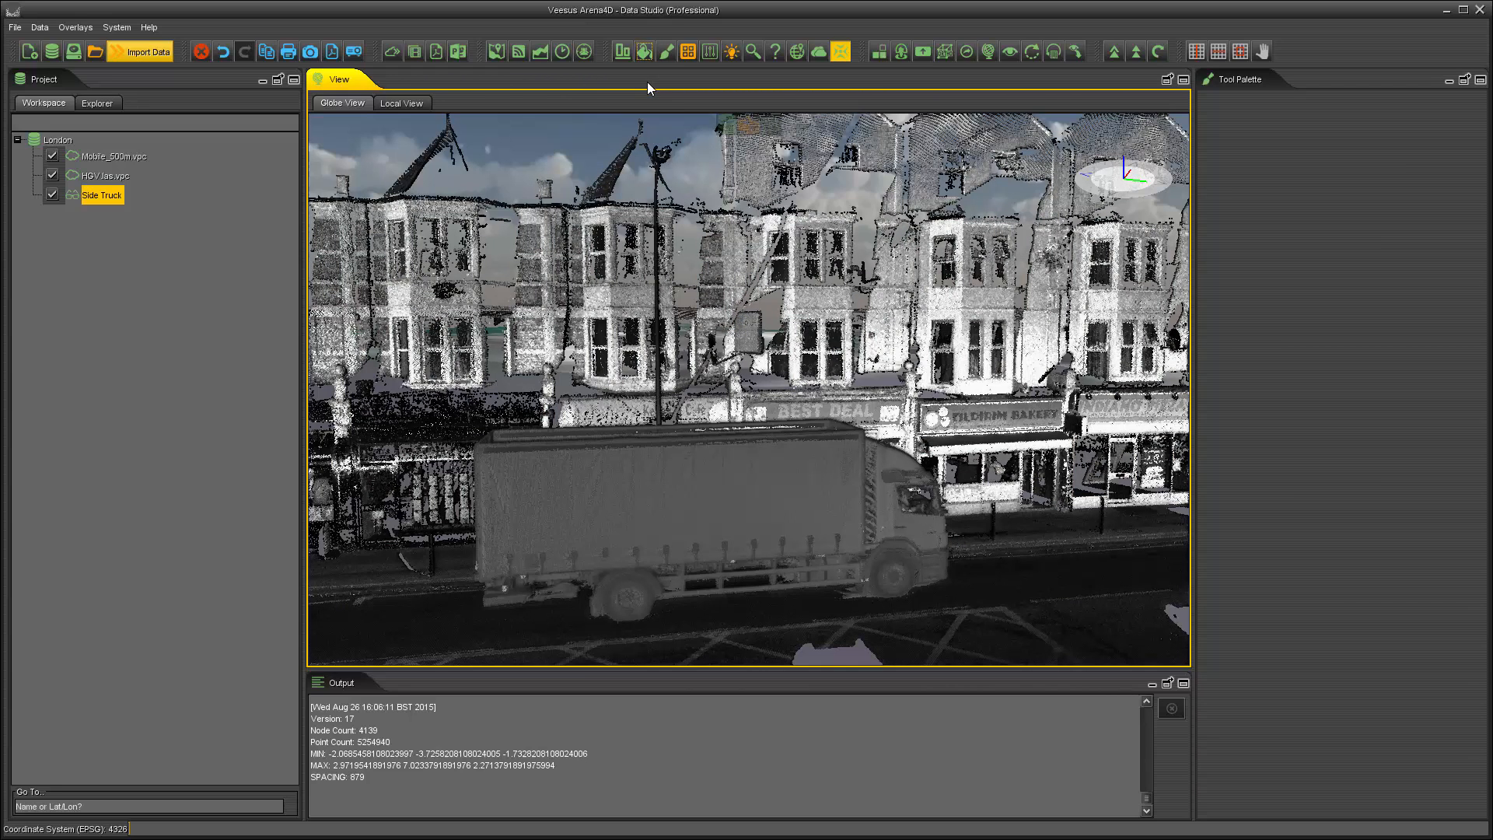
click(647, 57)
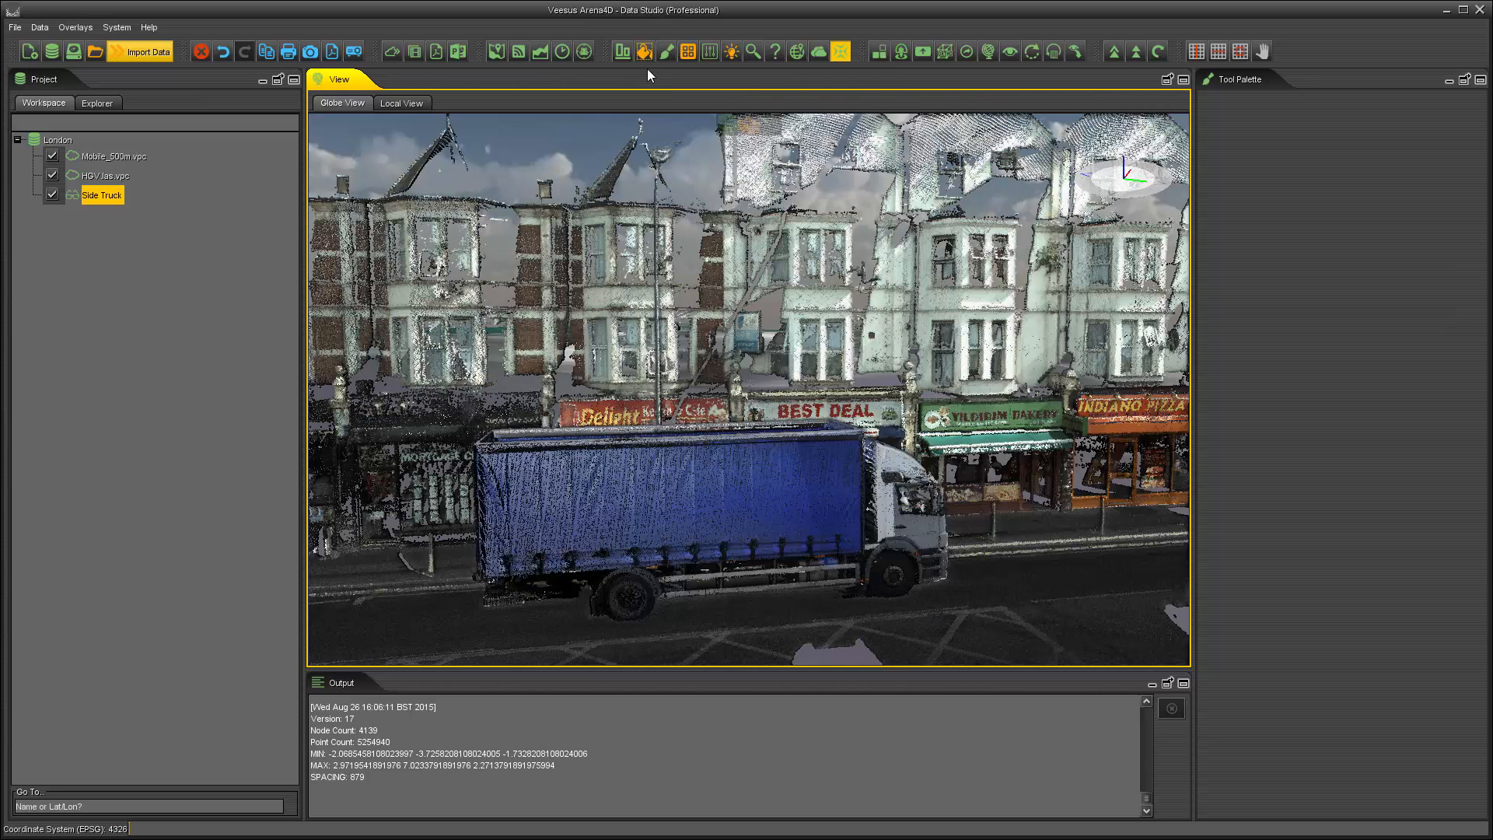
click(646, 54)
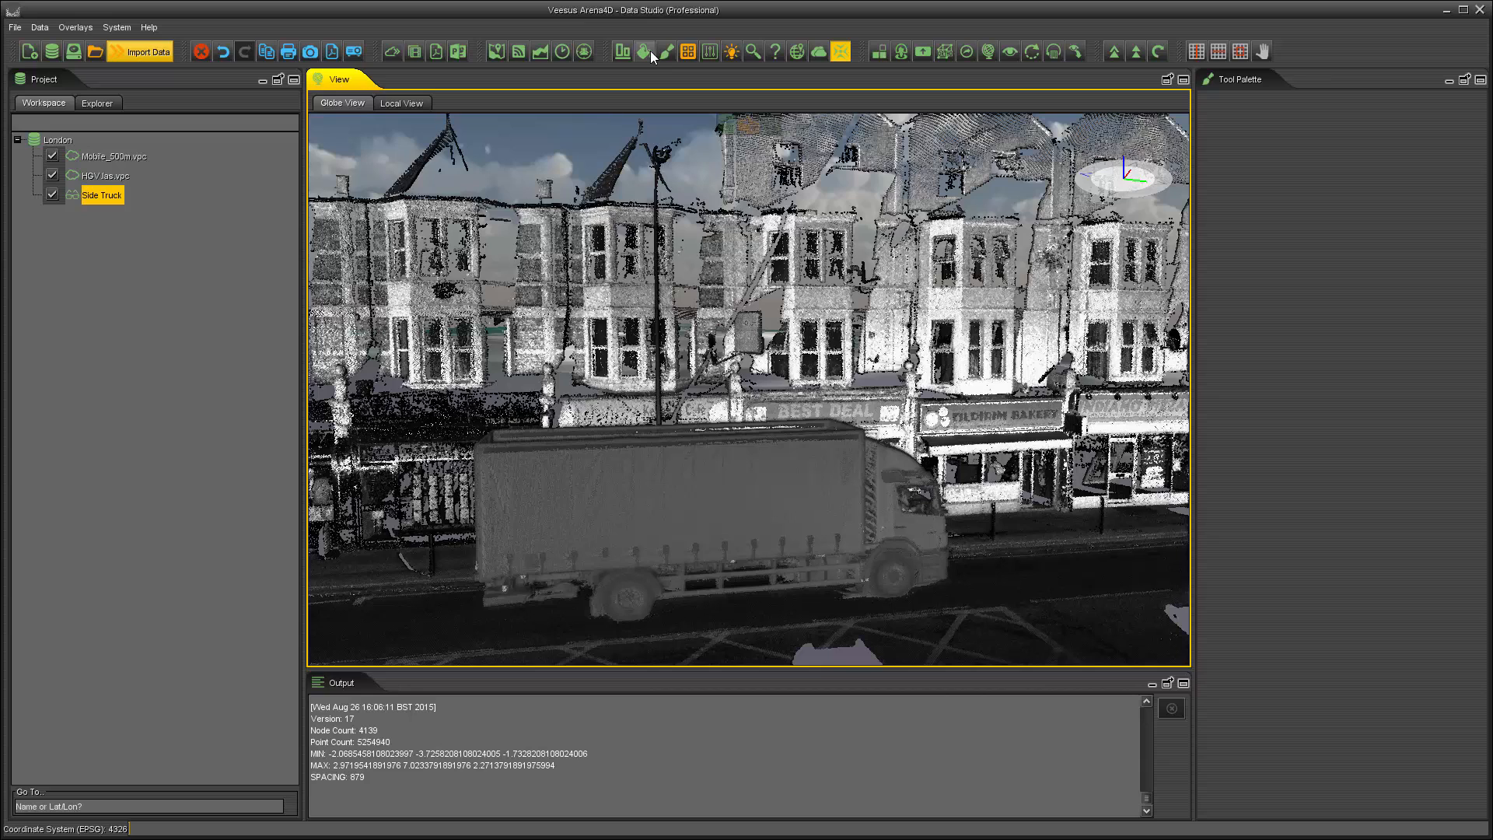
click(645, 53)
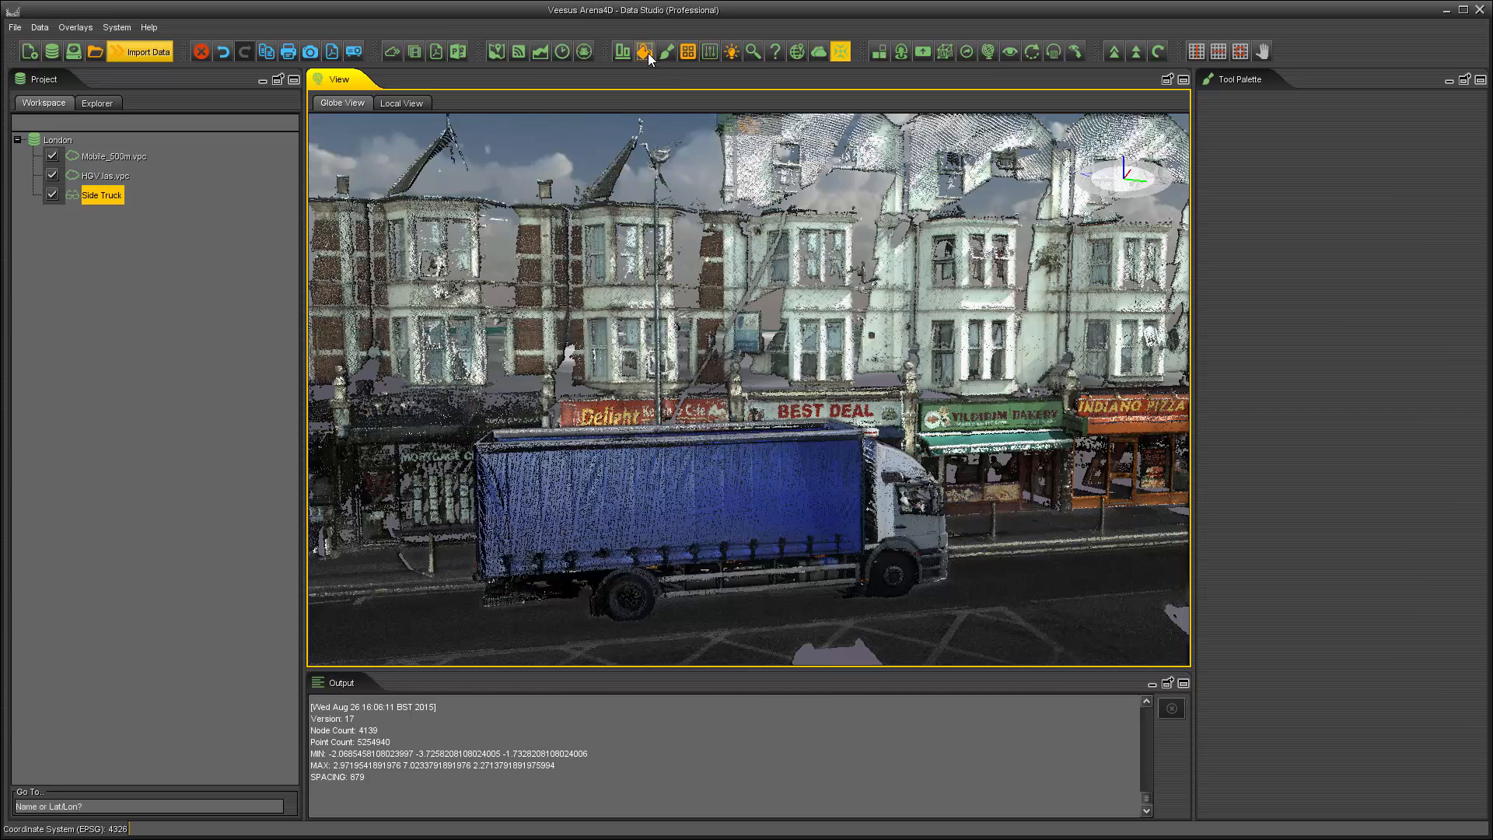
click(647, 52)
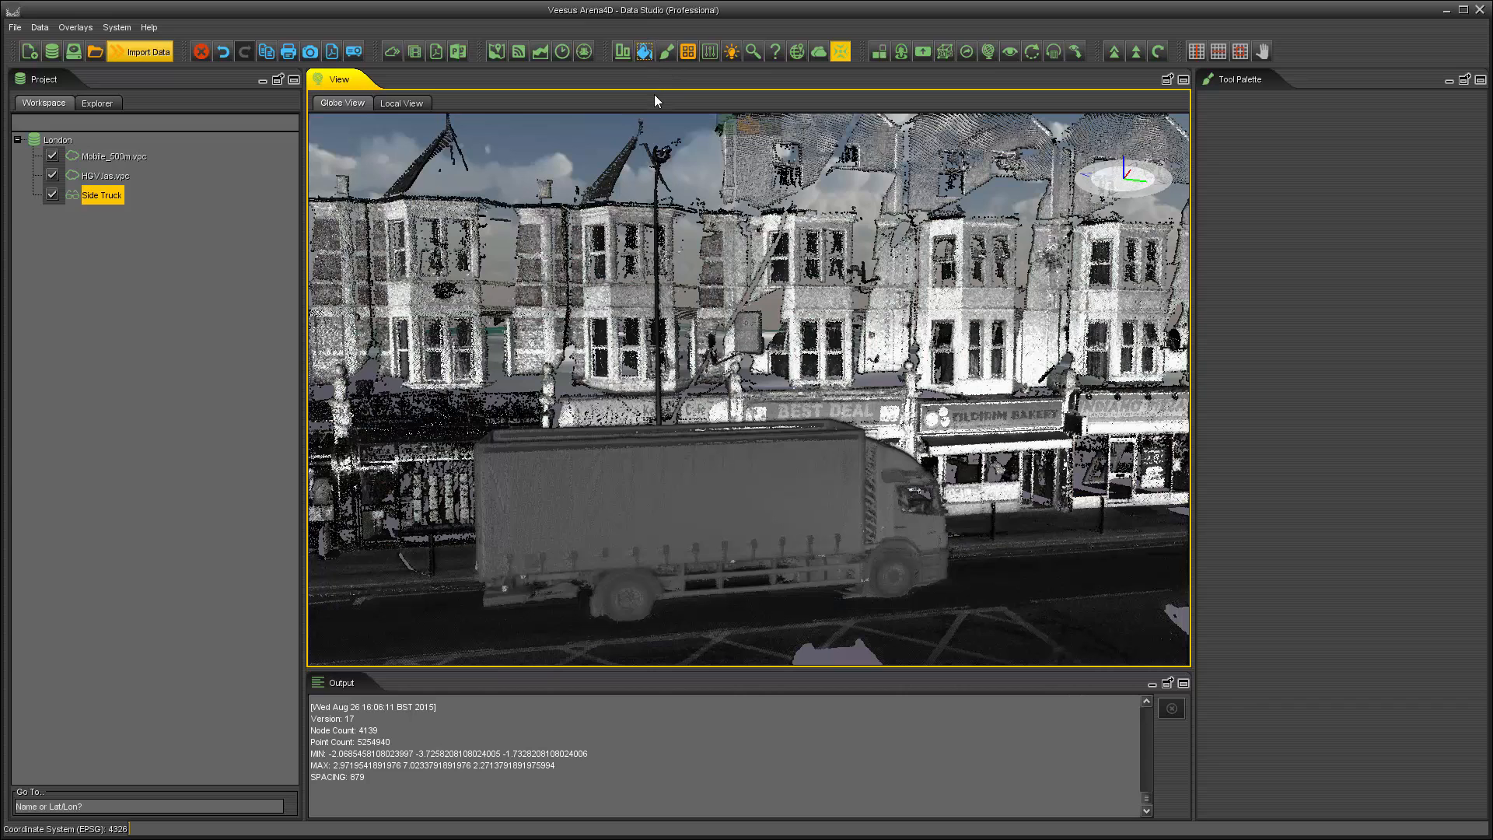
click(648, 52)
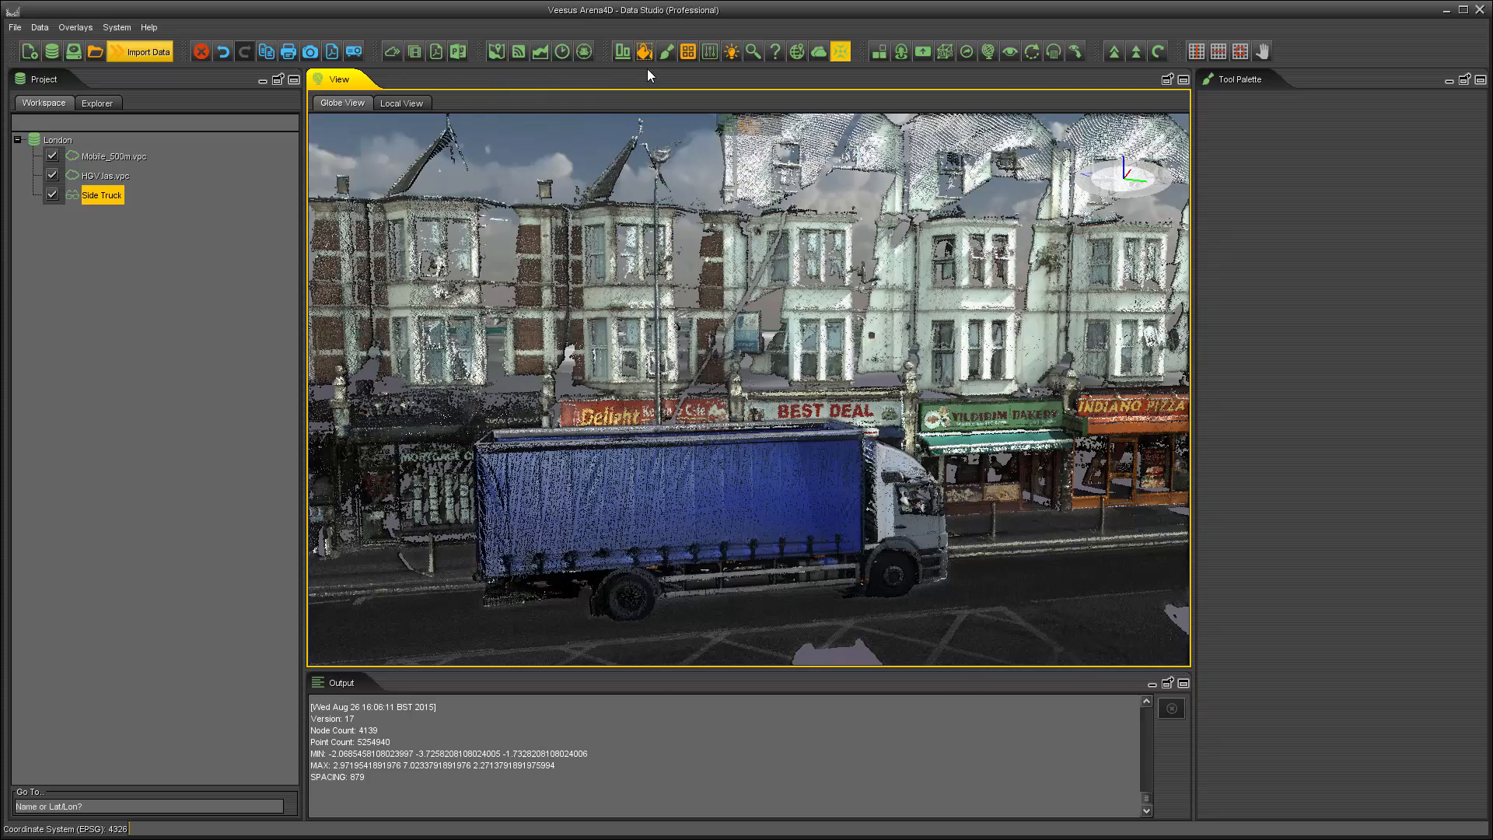
click(647, 55)
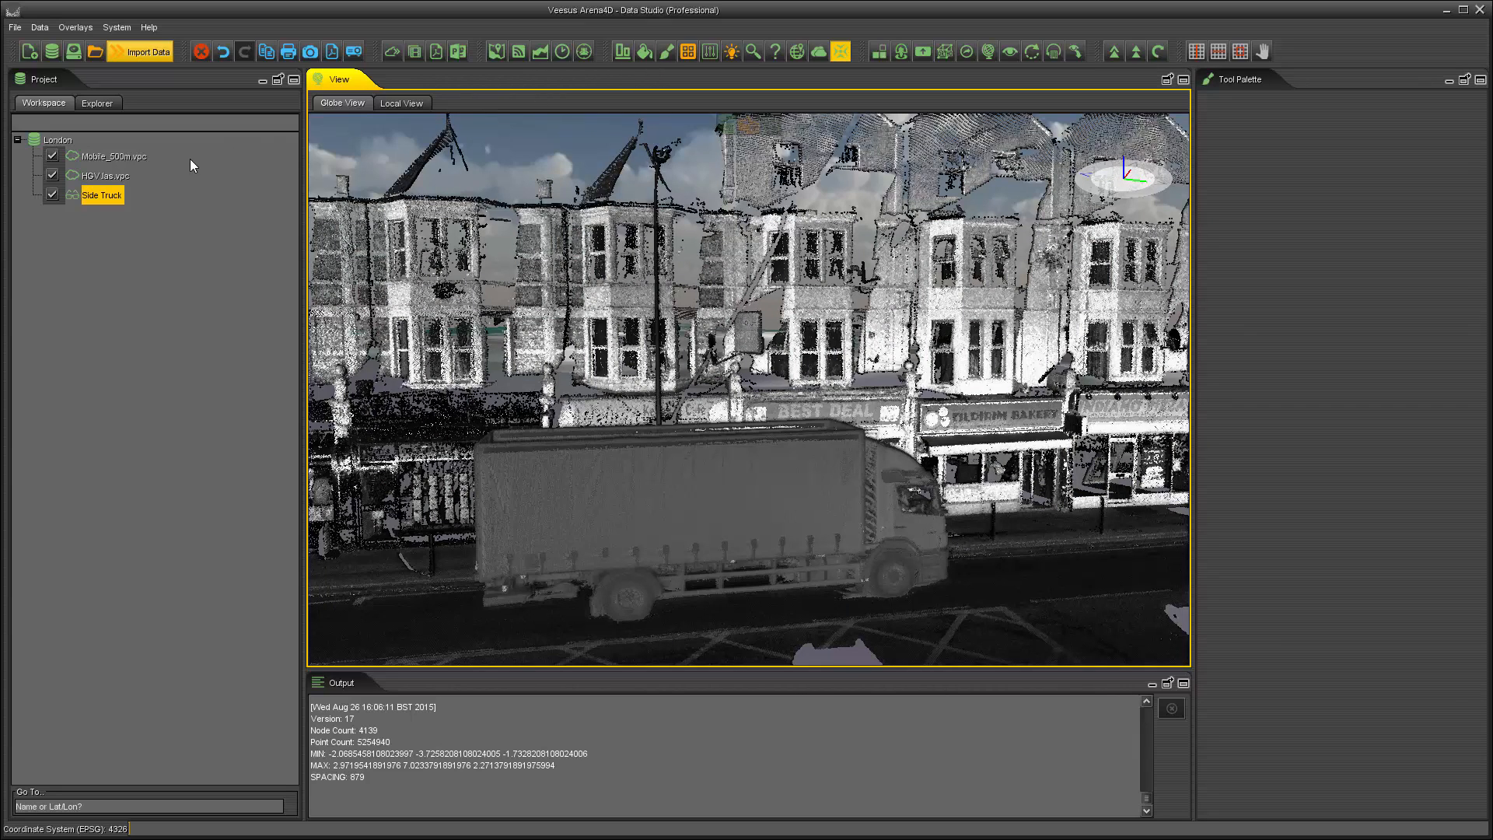
- Show the Properties of the HGV.las.vpc cloud from the Project tree context menu
click(111, 175)
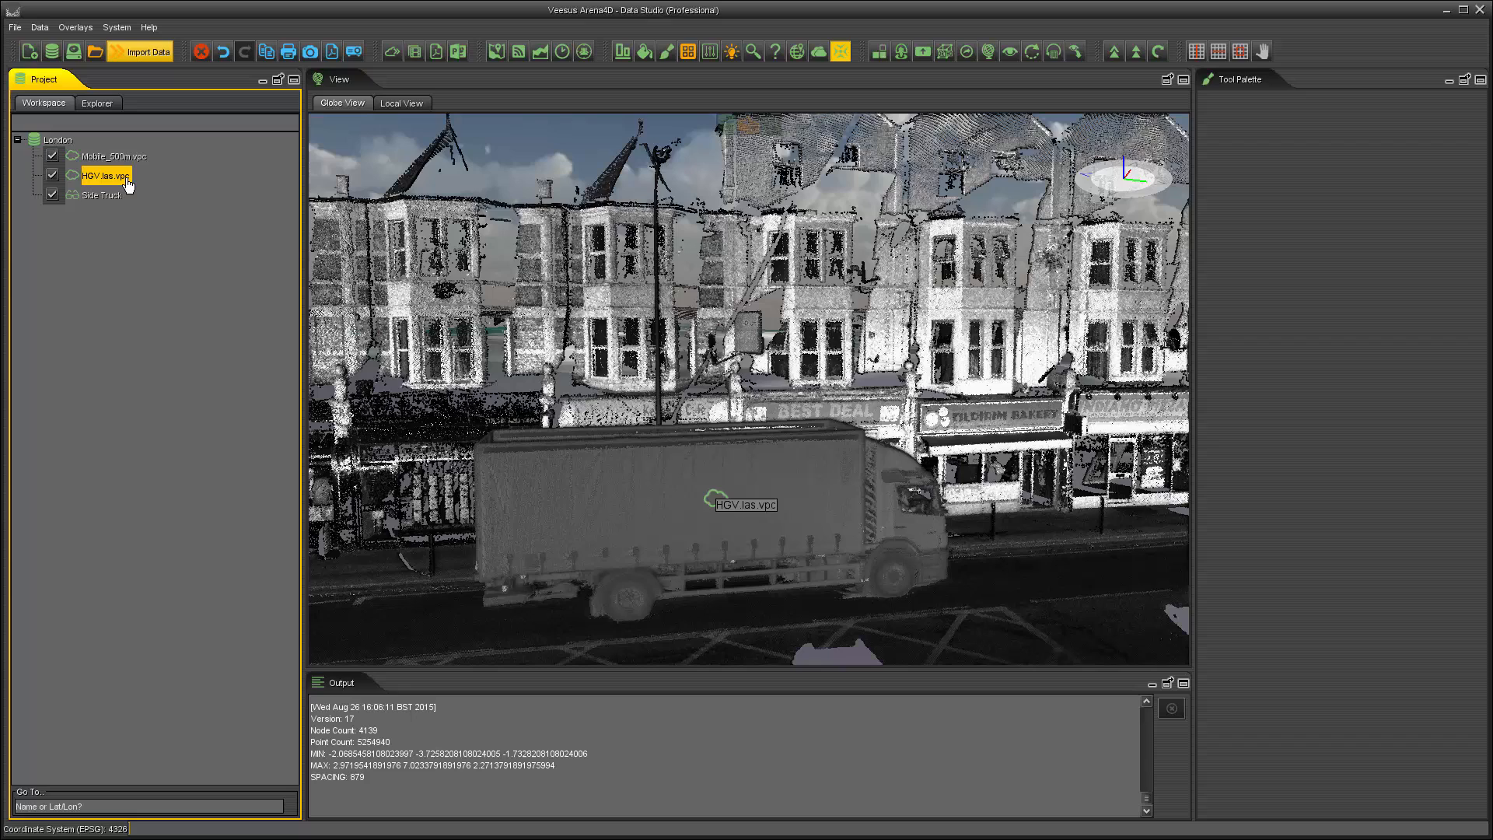
right_click(127, 185)
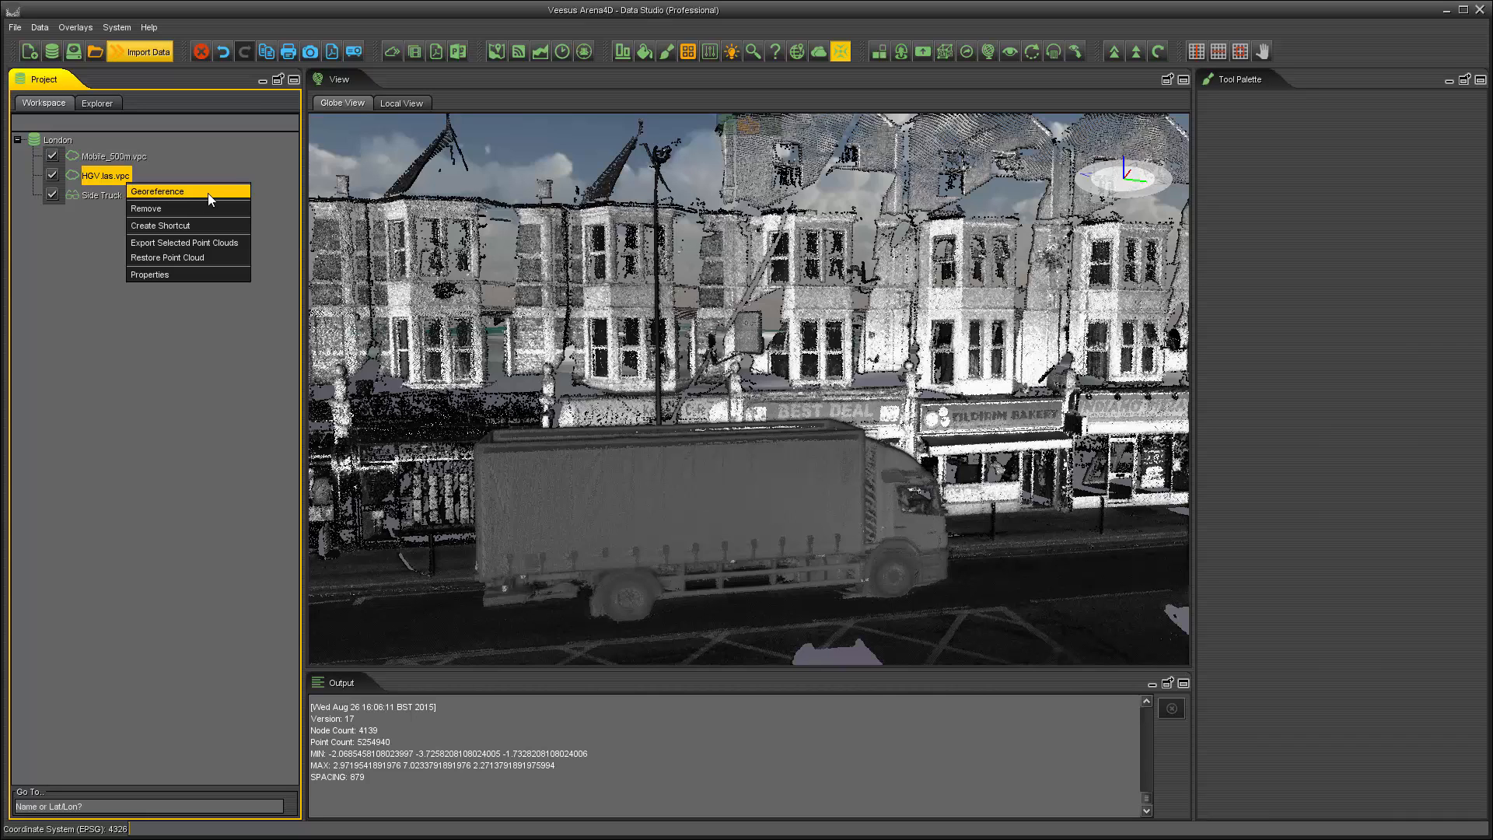
click(241, 273)
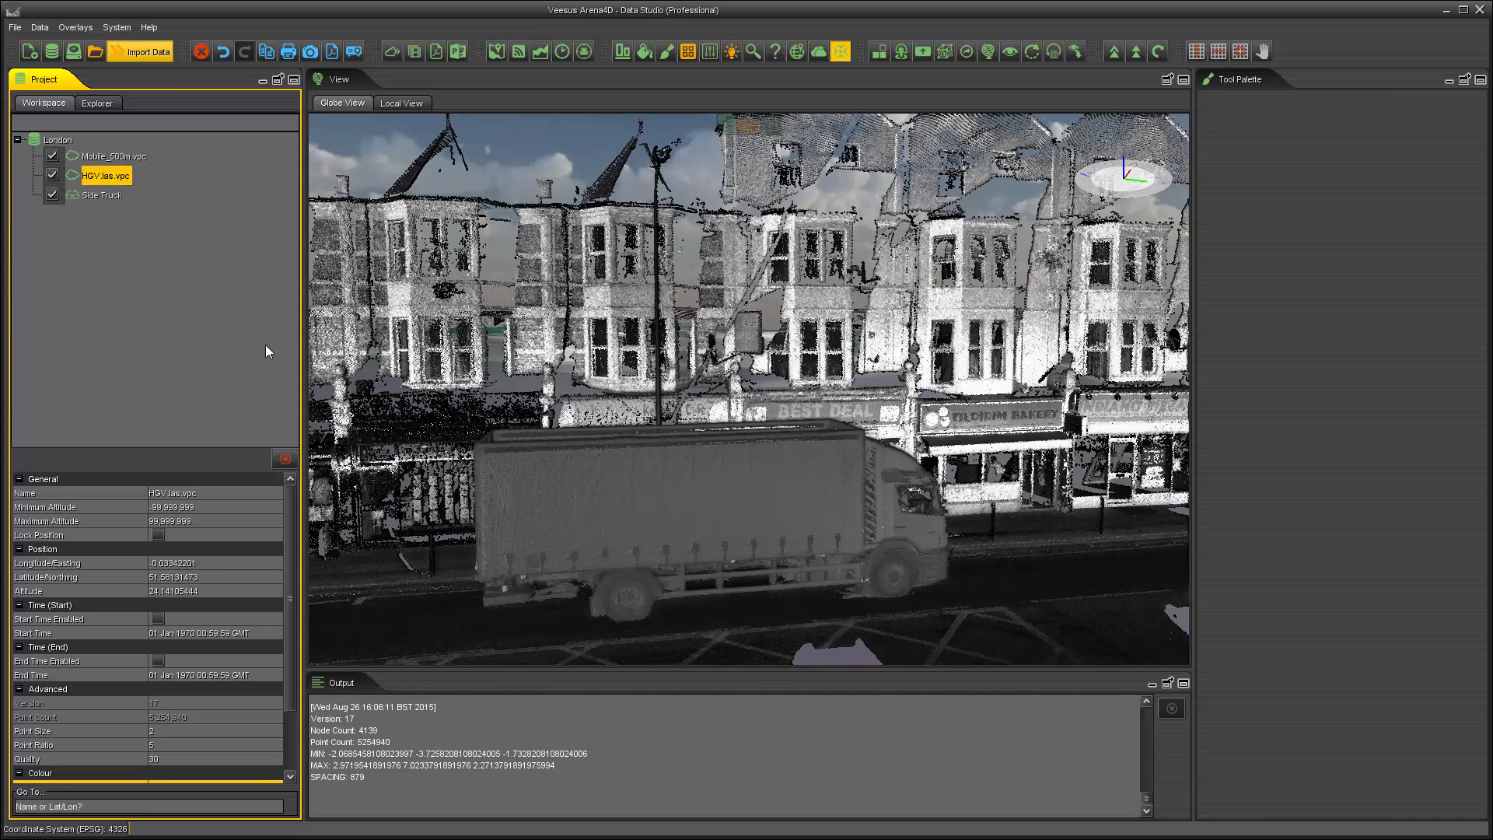
drag(290, 502, 295, 577)
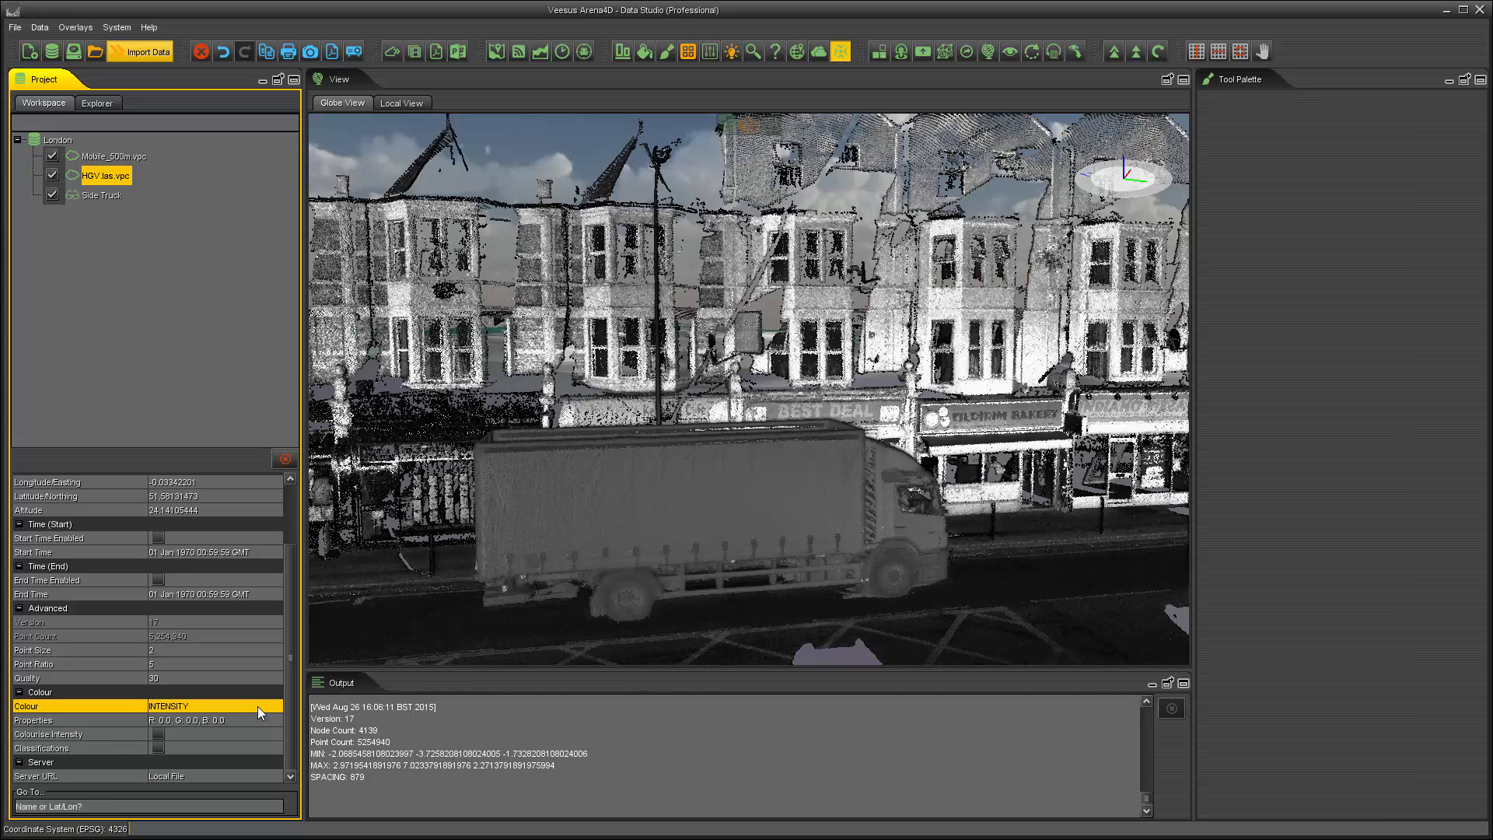
- Set the HGV.las.vpc cloud's Colour property to COLOUR so the truck turns blue
click(258, 705)
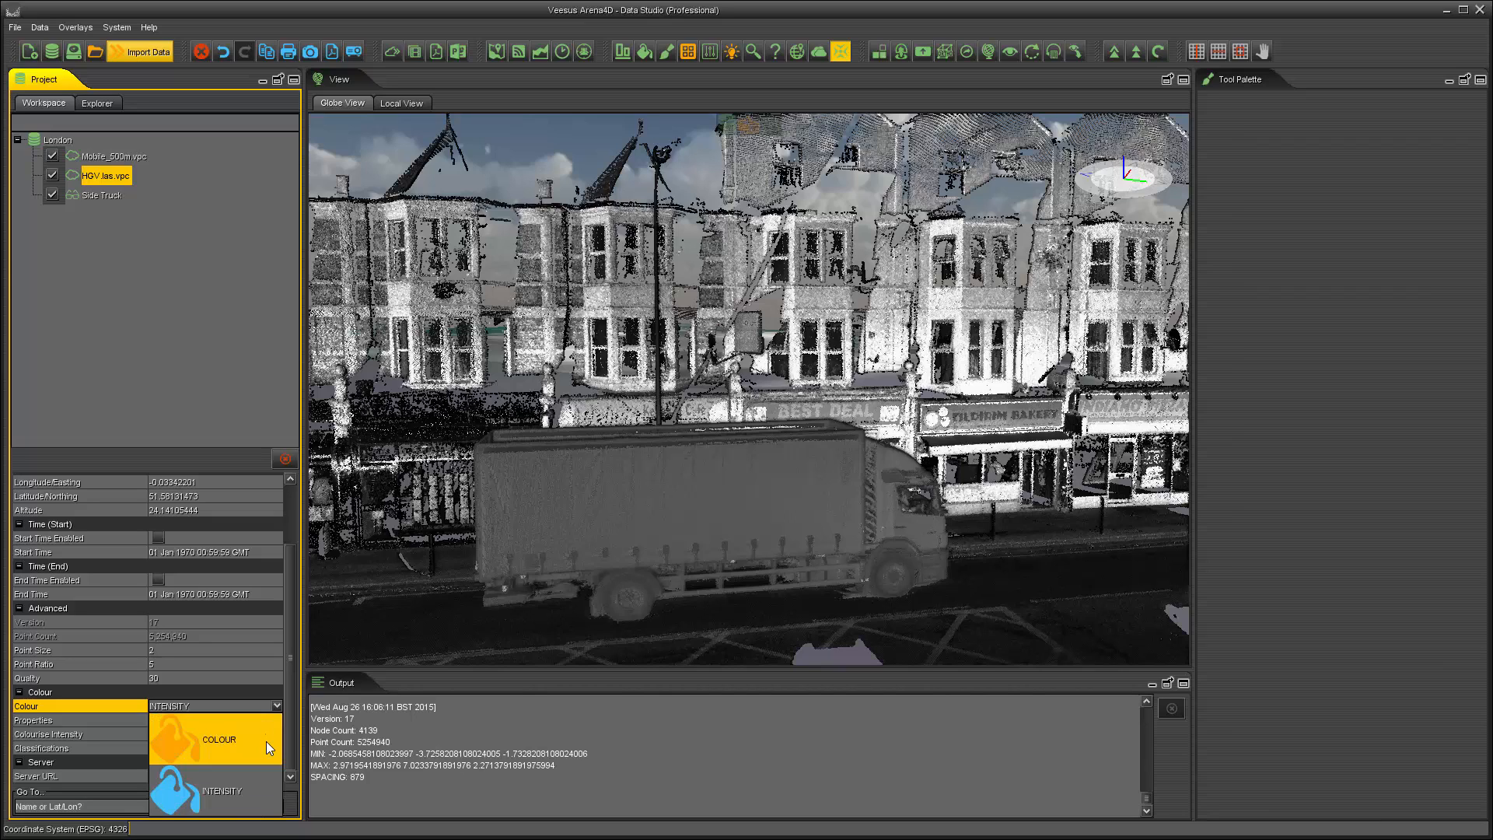
click(267, 741)
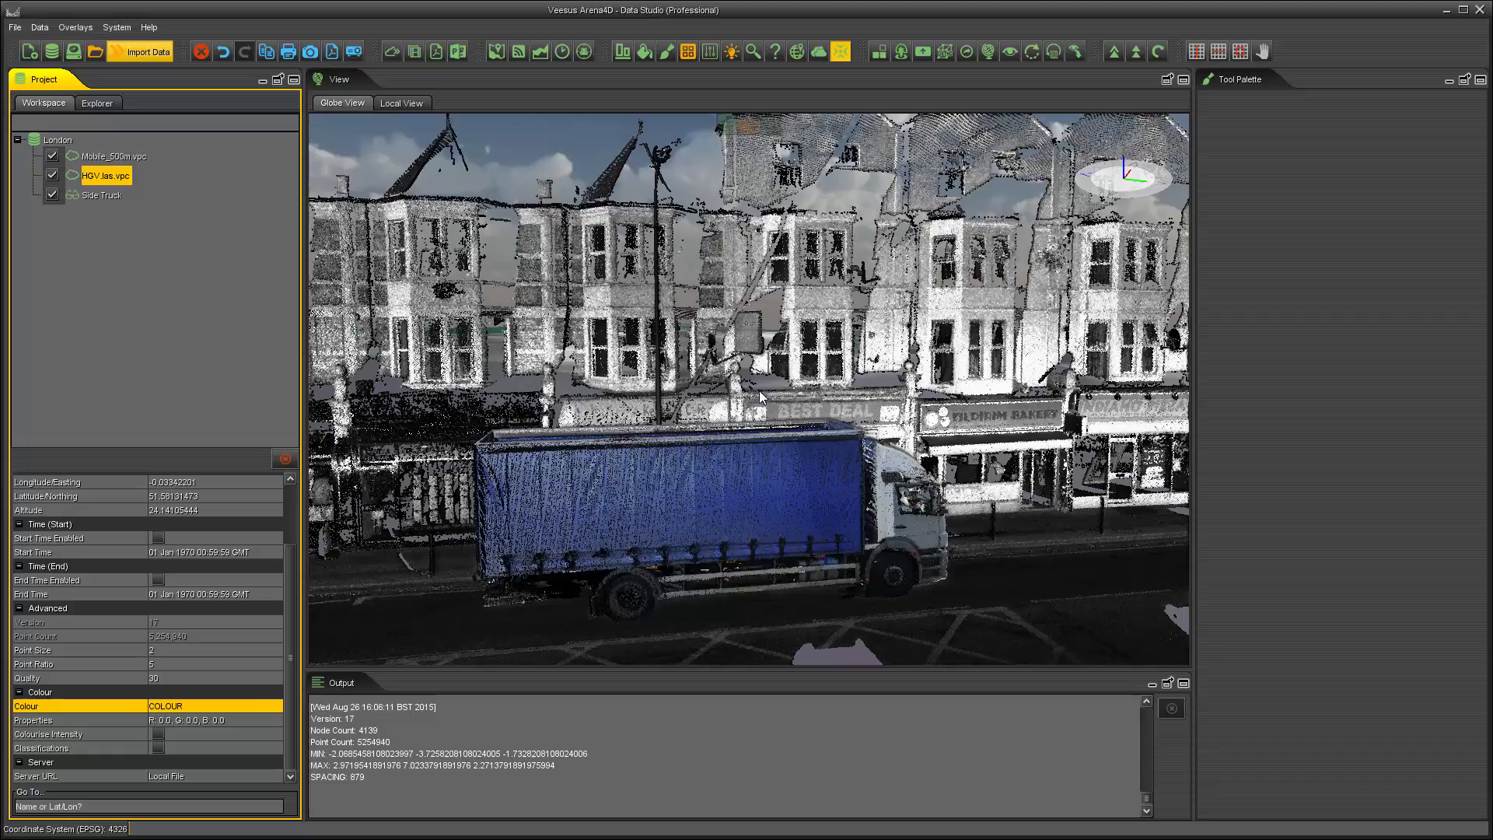
mouse_move(783, 386)
mouse_down()
mouse_move(817, 385)
mouse_move(746, 386)
mouse_up()
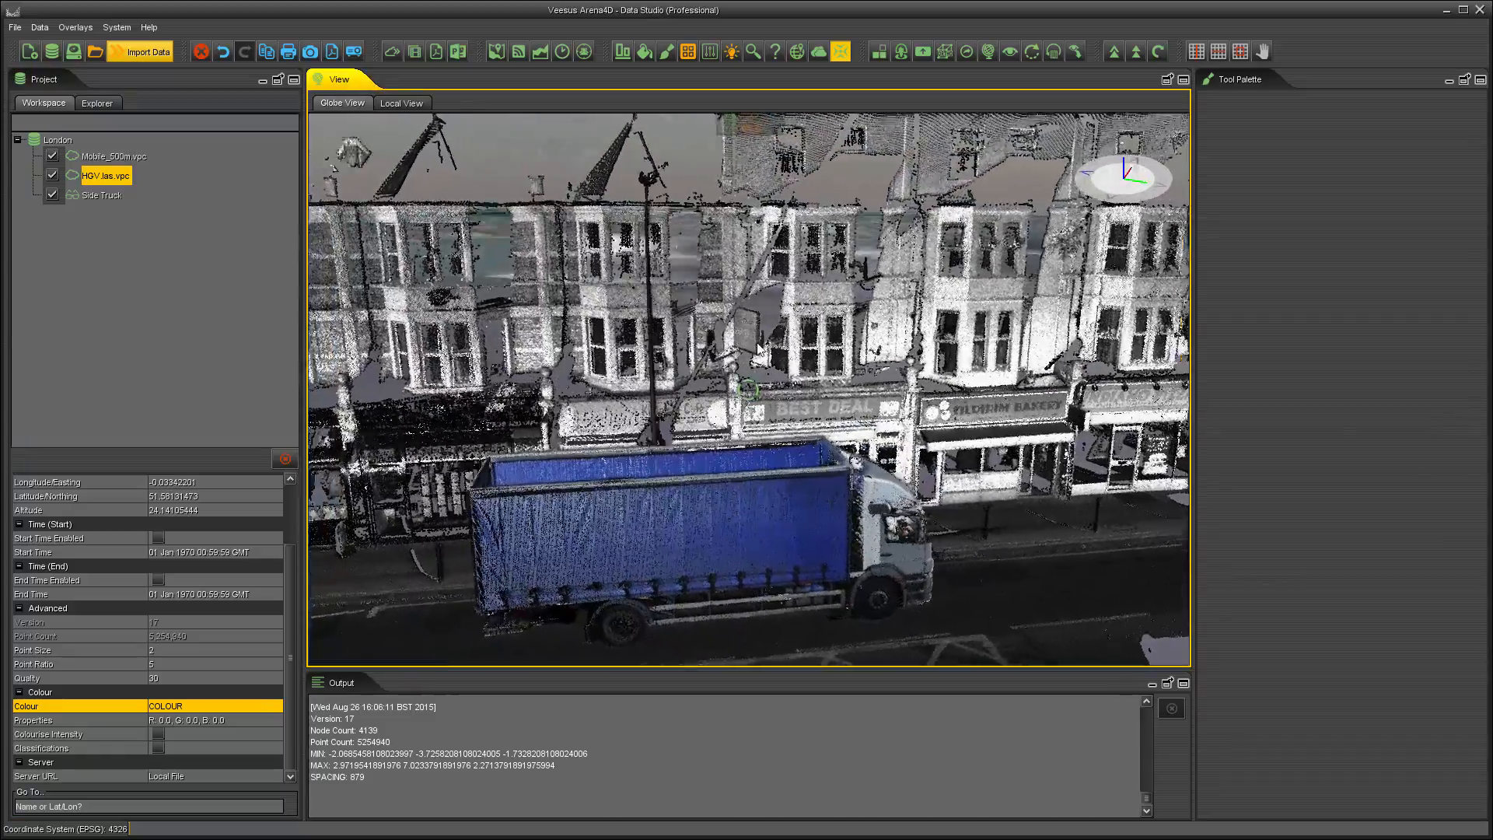
scroll(752, 385, down, 3)
scroll(759, 396, down, 3)
scroll(758, 385, down, 3)
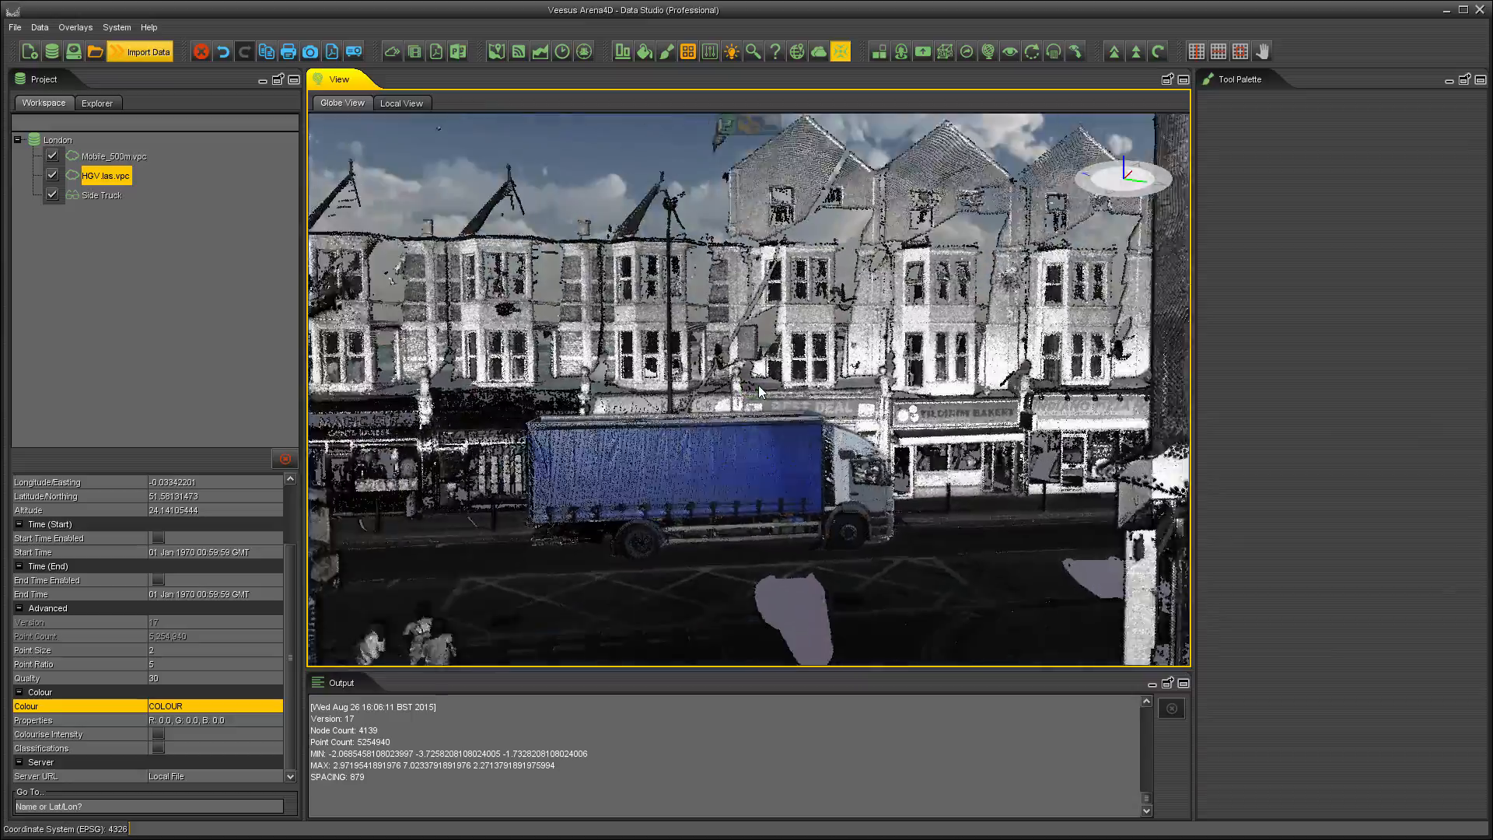
scroll(758, 385, down, 2)
mouse_move(758, 350)
mouse_down()
mouse_move(749, 254)
mouse_move(770, 444)
mouse_move(741, 508)
mouse_move(786, 591)
mouse_move(793, 501)
mouse_move(786, 452)
mouse_move(772, 456)
mouse_move(823, 440)
mouse_move(829, 459)
mouse_move(793, 396)
mouse_up()
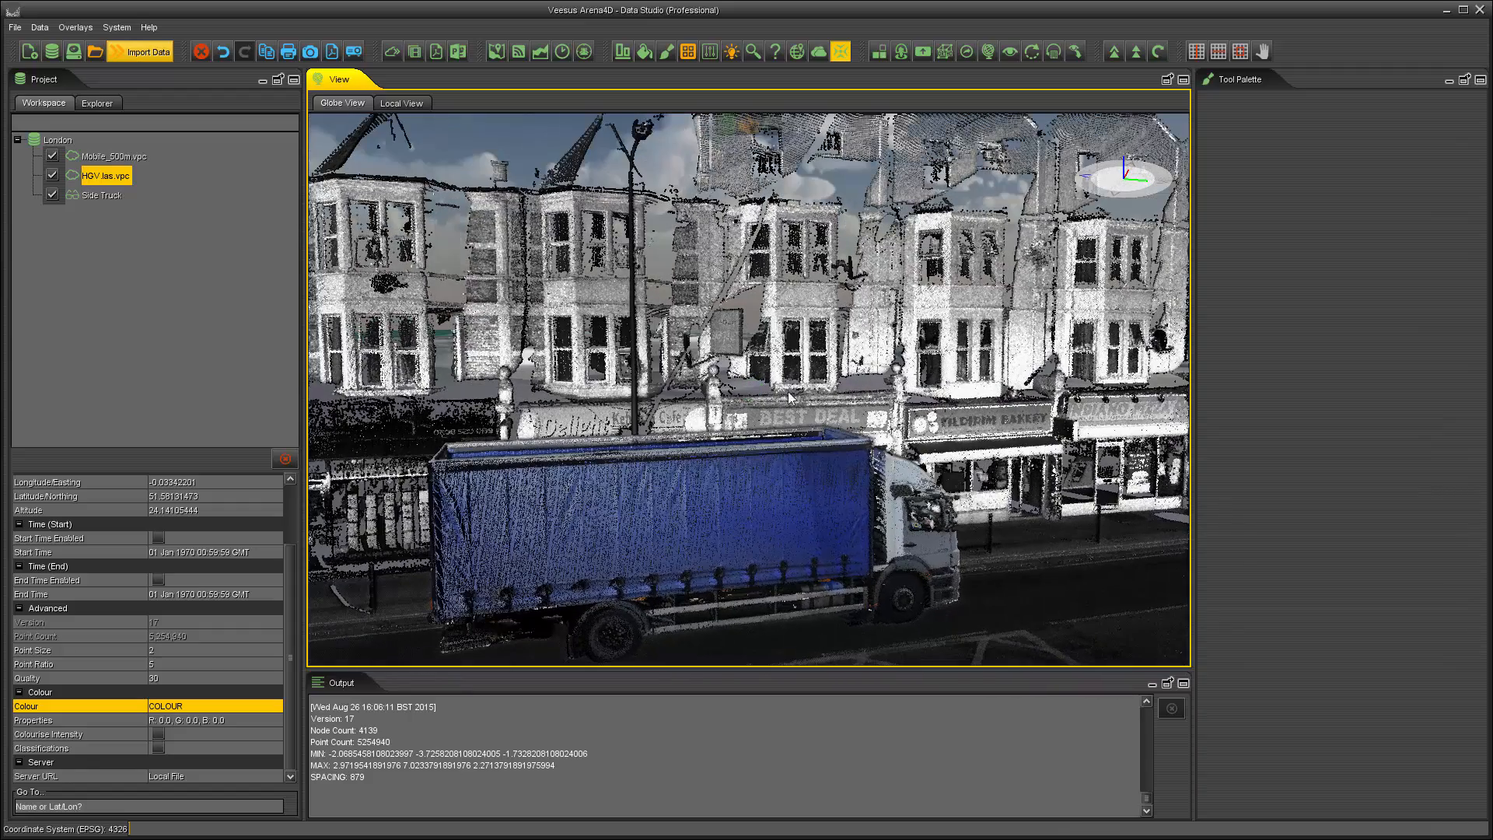
click(649, 54)
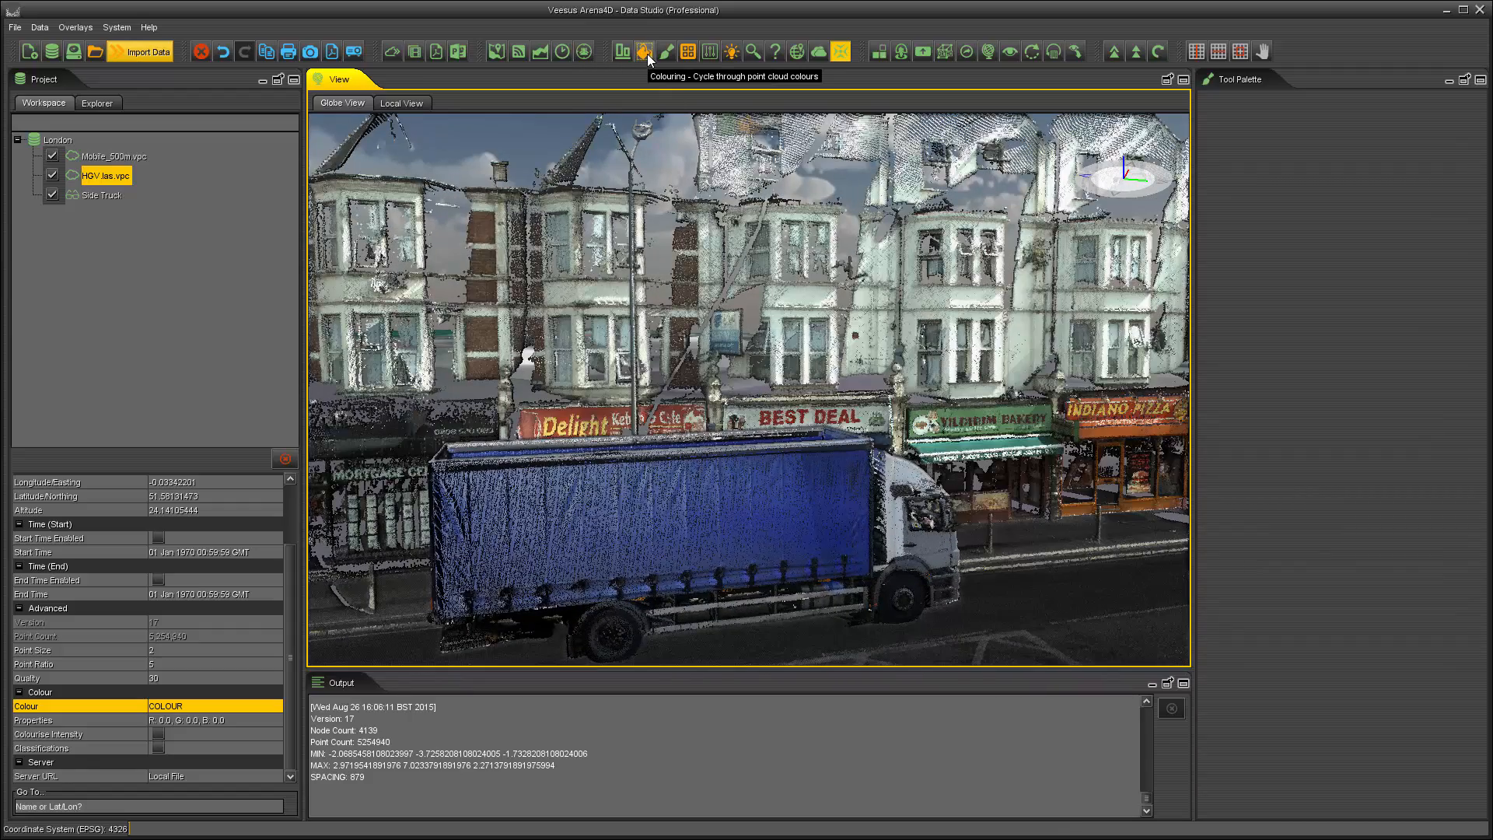
click(647, 54)
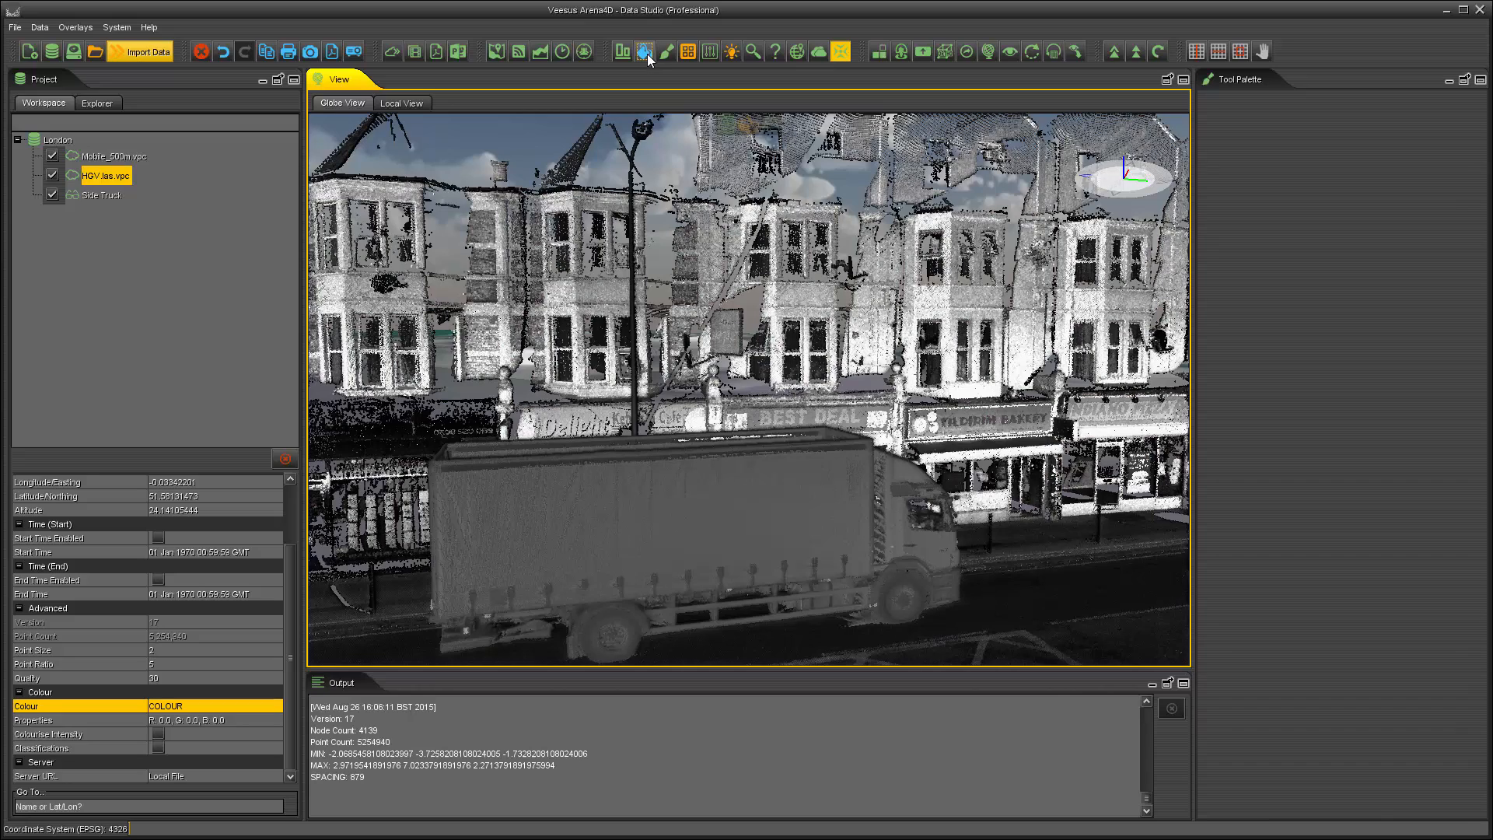
click(648, 55)
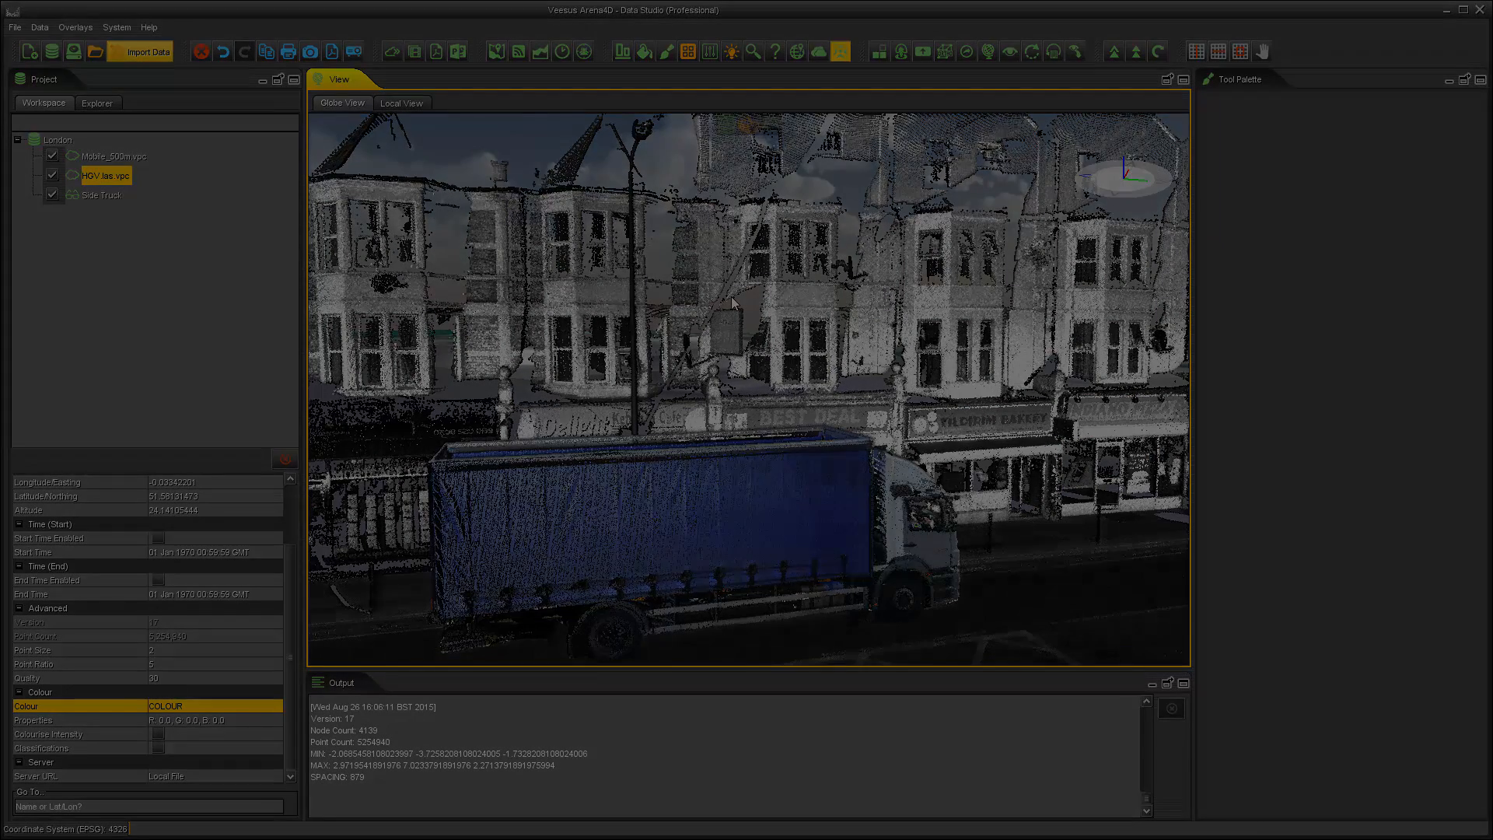